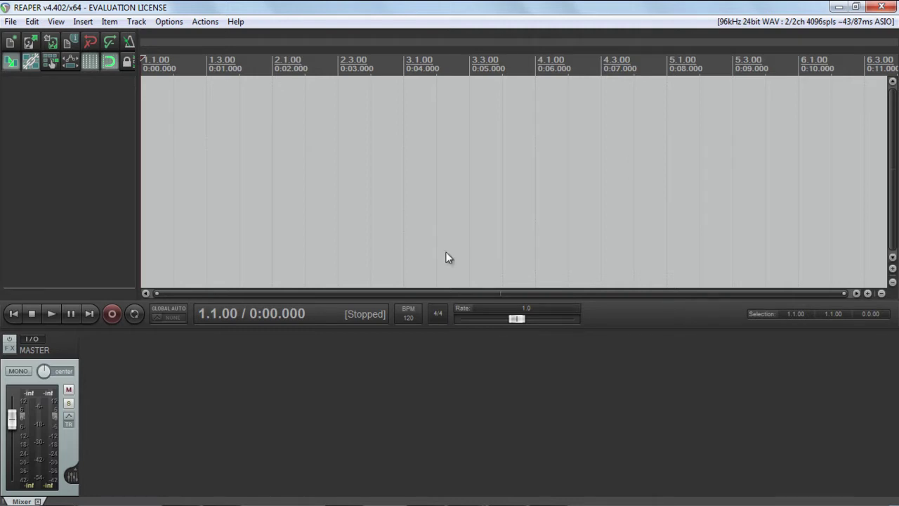
- Insert the ReaSynth (Cockos) virtual instrument on a new track and move its FX window clear of the track controls
right_click(95, 214)
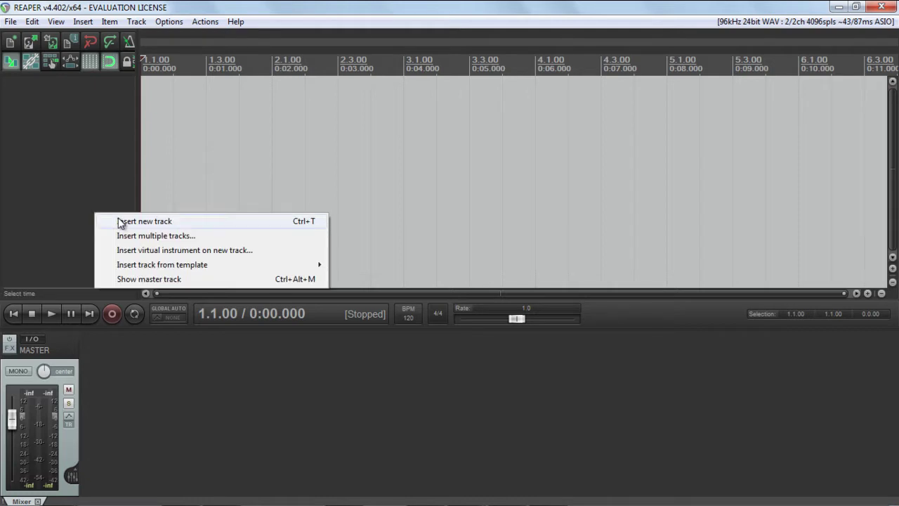
left_click(145, 250)
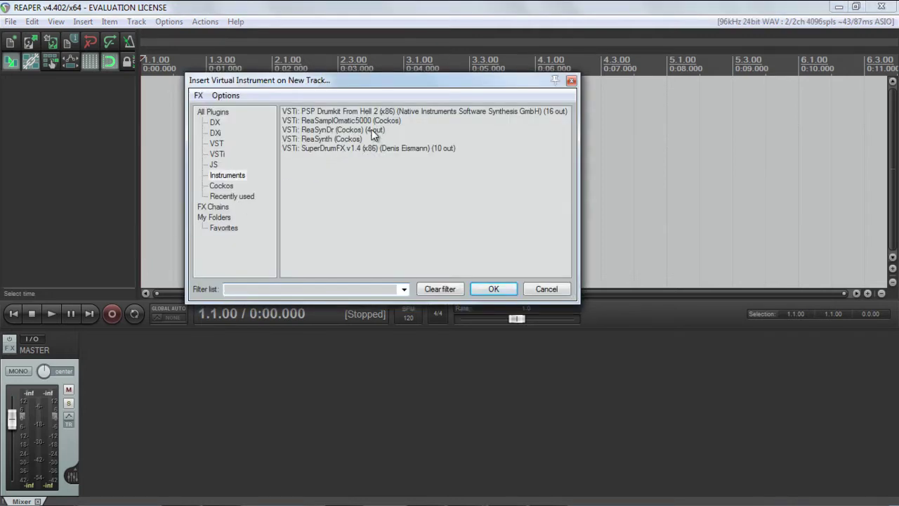
double_click(349, 140)
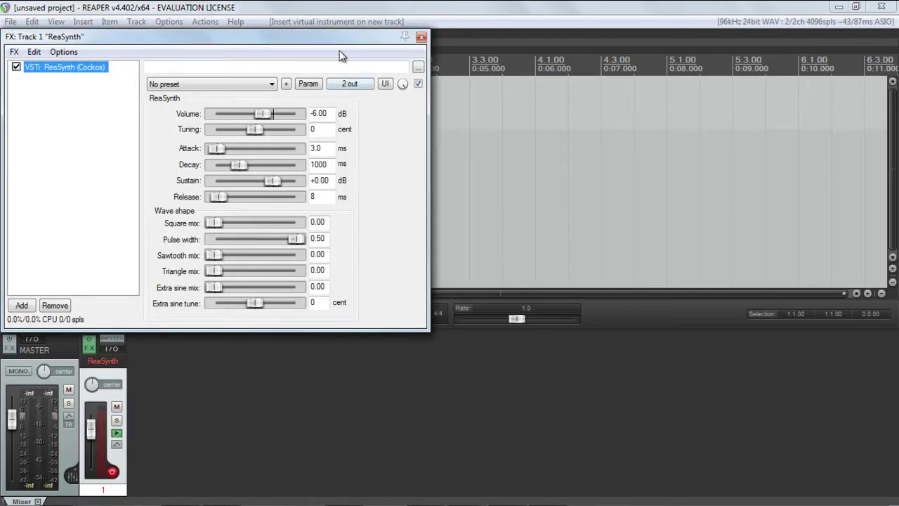
left_click_drag(341, 39, 578, 113)
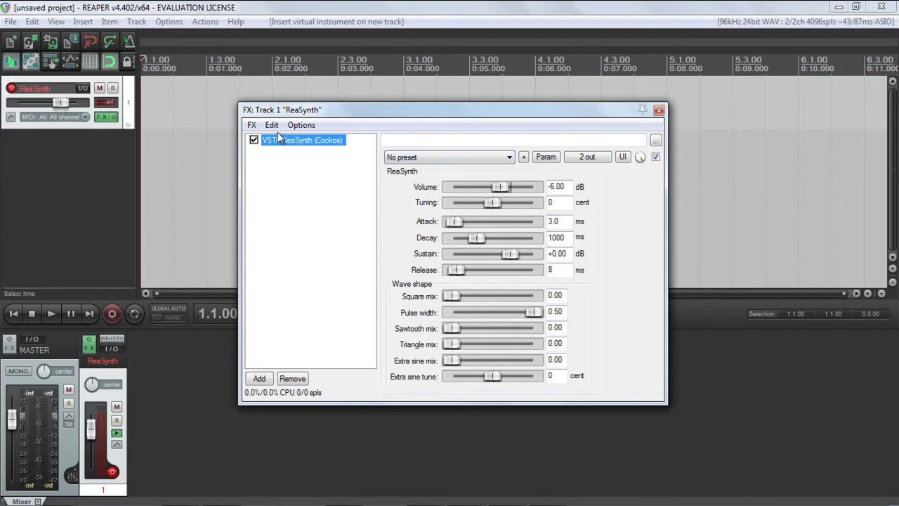
- Show the Virtual MIDI Keyboard and play the C3 and C4 notes to test the synth's default sound
left_click(83, 21)
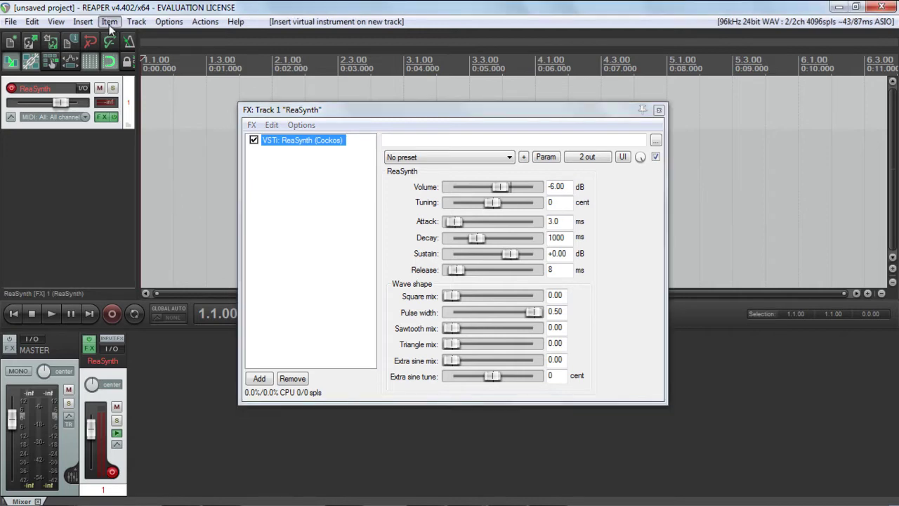
mouse_move(63, 28)
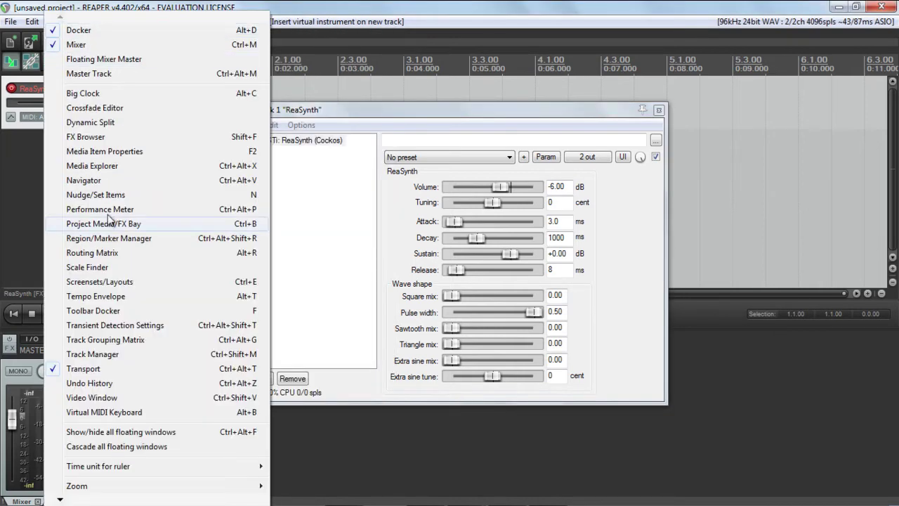
left_click(116, 413)
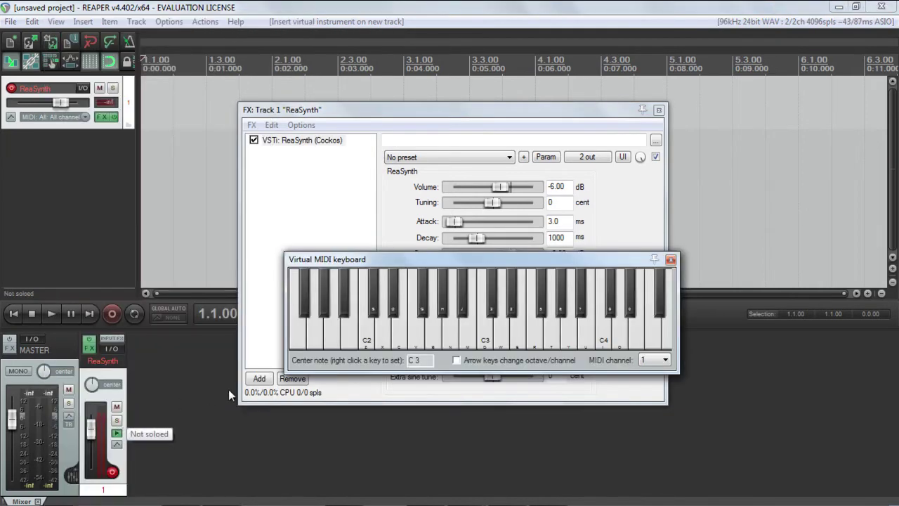
left_click(483, 346)
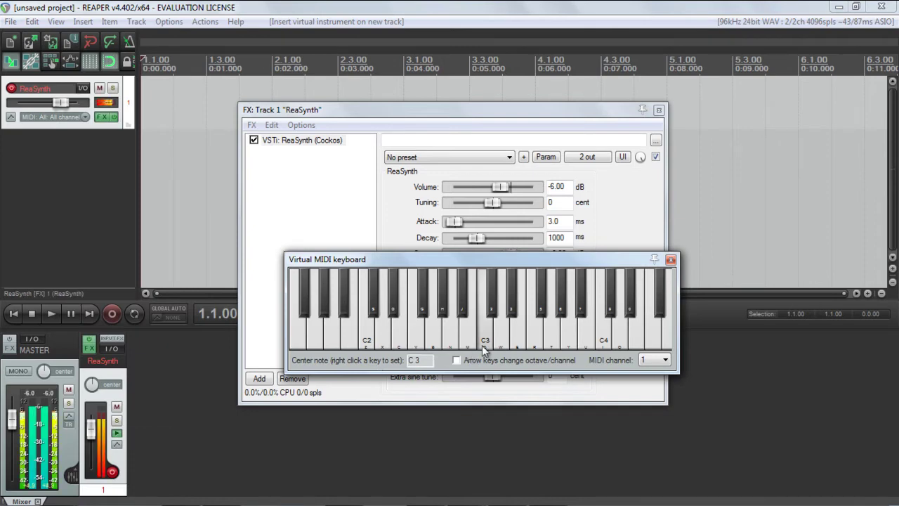
left_click(602, 342)
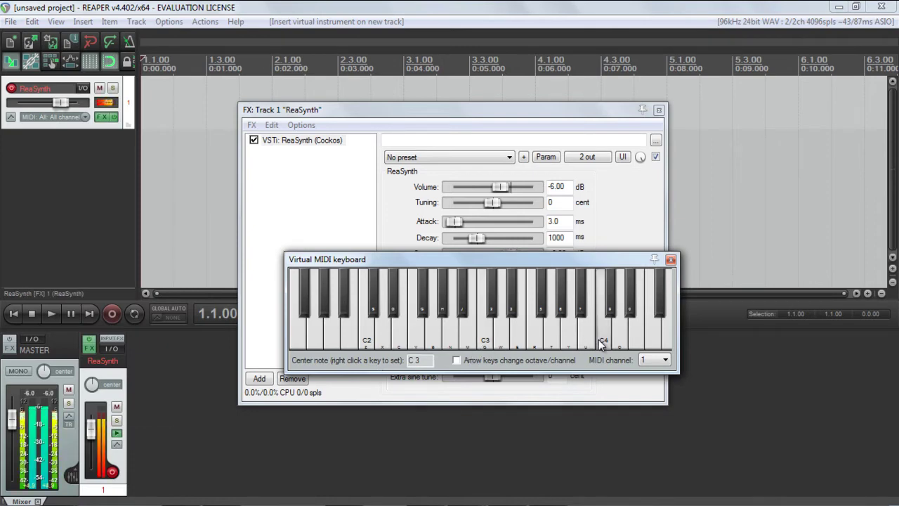
- Raise ReaSynth's square mix to 0.63 and audition it with the C3 note, keeping the synth and keyboard windows both accessible
left_click_drag(532, 110, 439, 47)
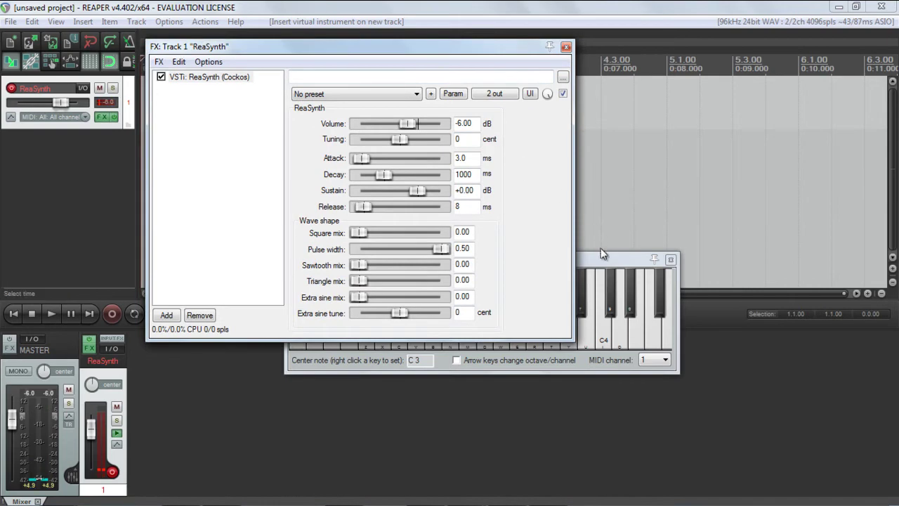
left_click_drag(602, 254, 679, 360)
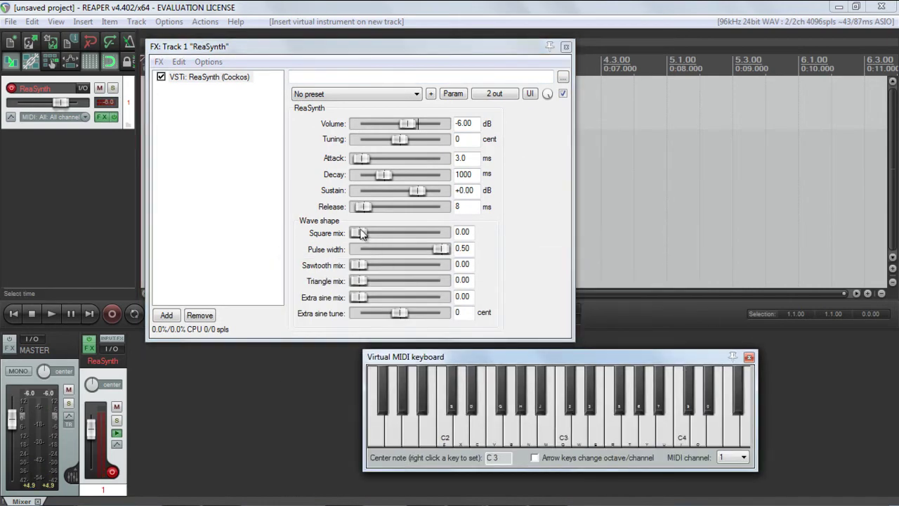
left_click_drag(362, 234, 412, 240)
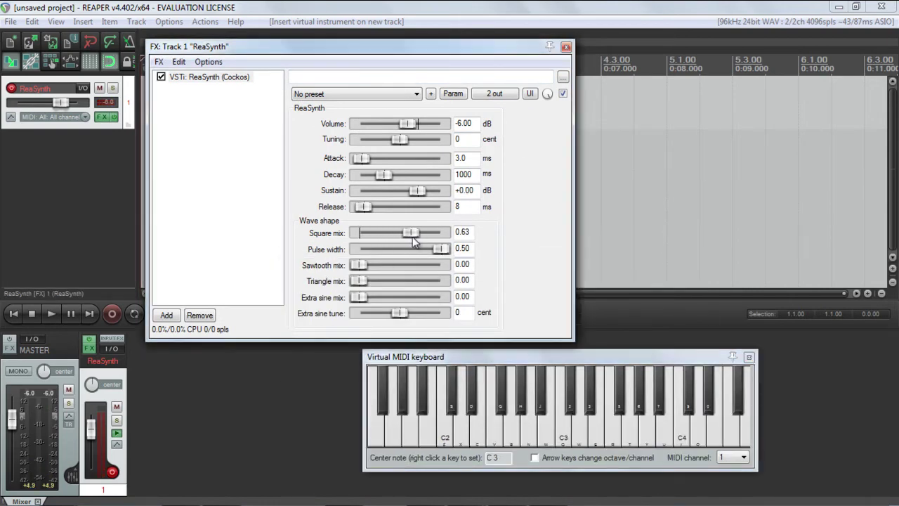
left_click(562, 437)
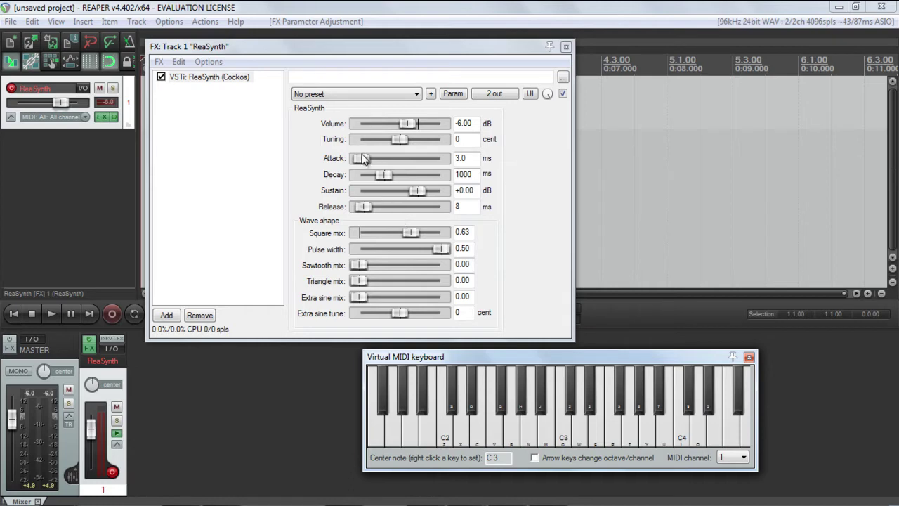
- Set ReaSynth's attack to 0.0 ms and release to 0 ms, and play C3 repeatedly to hear the note edges
left_click_drag(363, 160, 354, 161)
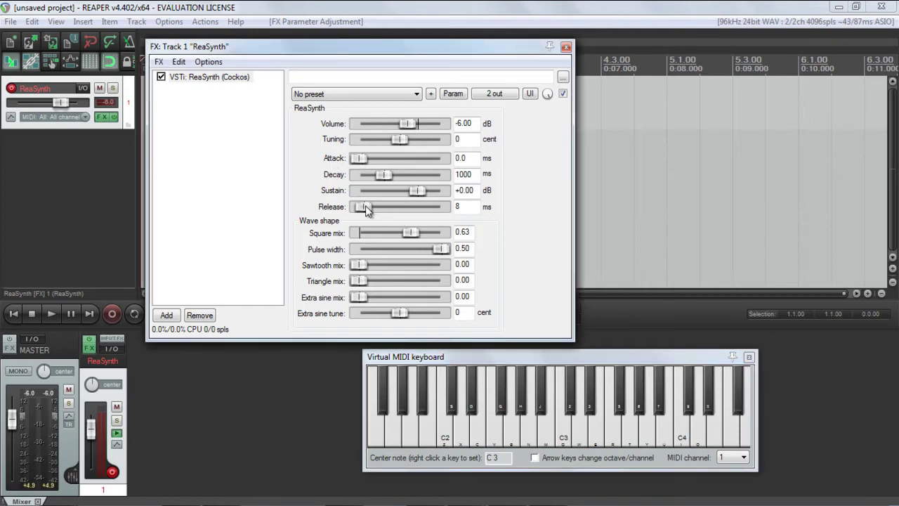
left_click_drag(363, 207, 349, 213)
left_click(565, 439)
left_click(565, 439)
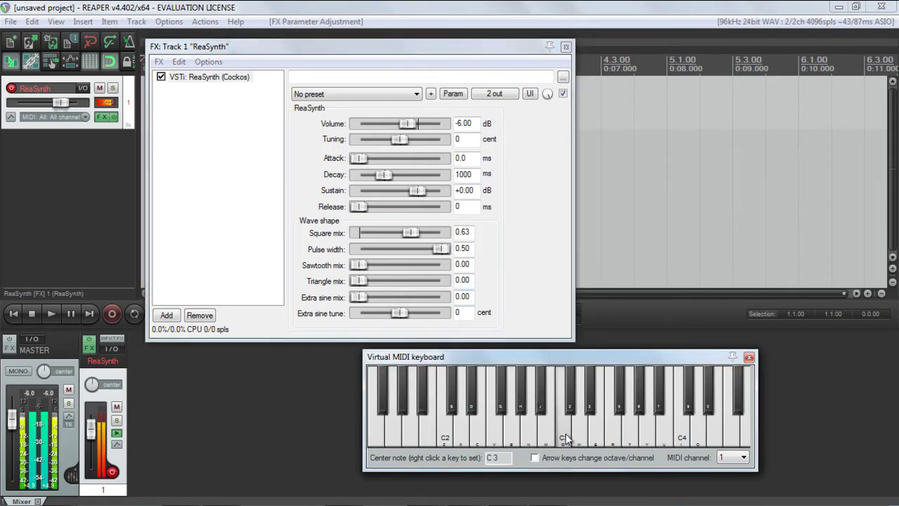
left_click(566, 438)
left_click(566, 435)
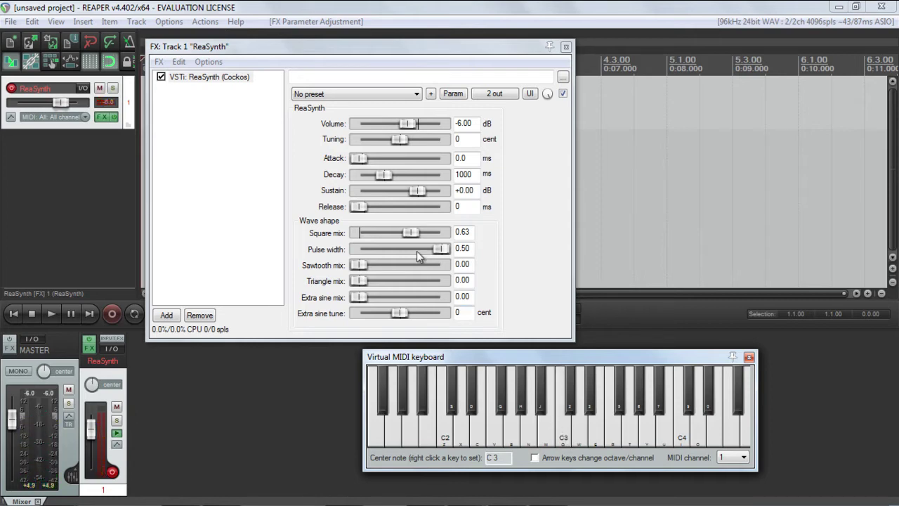
- Set ReaSynth's attack to 9.0 ms and release to 9 ms, and play C3 several times to compare the sound
left_click_drag(359, 159, 364, 163)
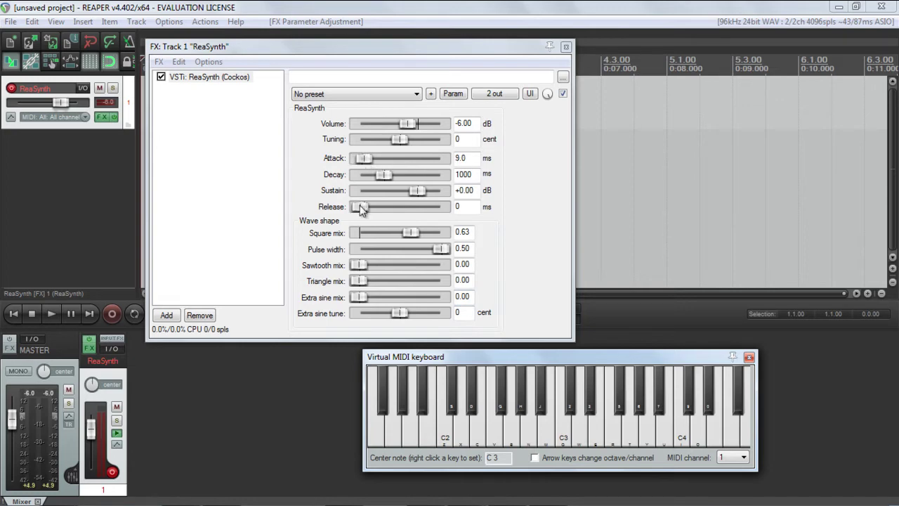
left_click_drag(360, 206, 361, 207)
left_click(563, 439)
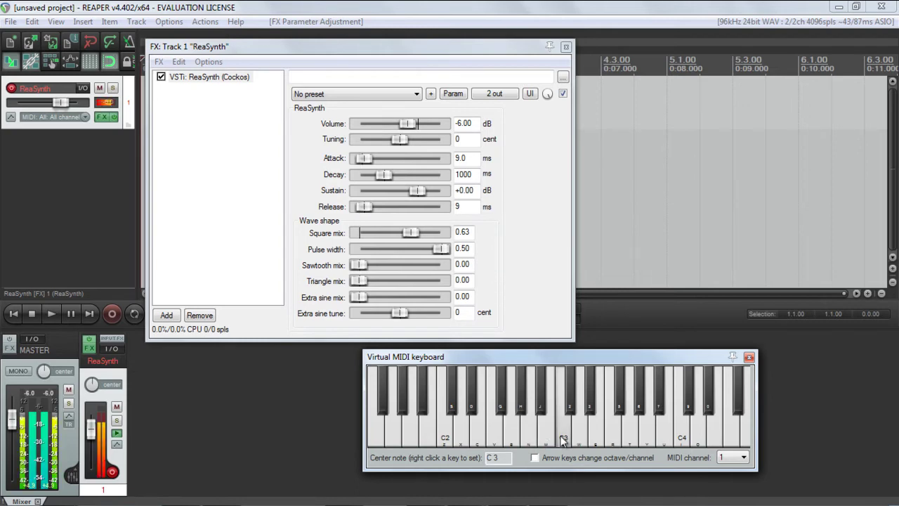
left_click(562, 439)
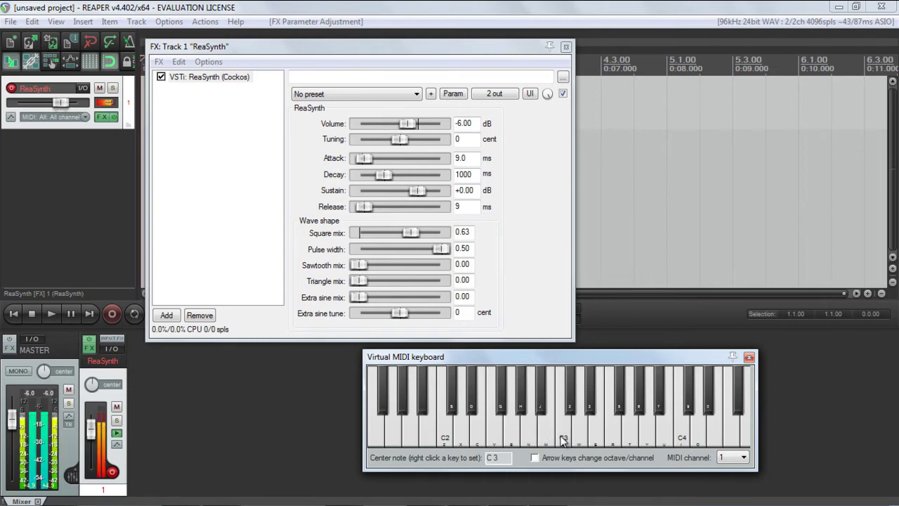
left_click(563, 439)
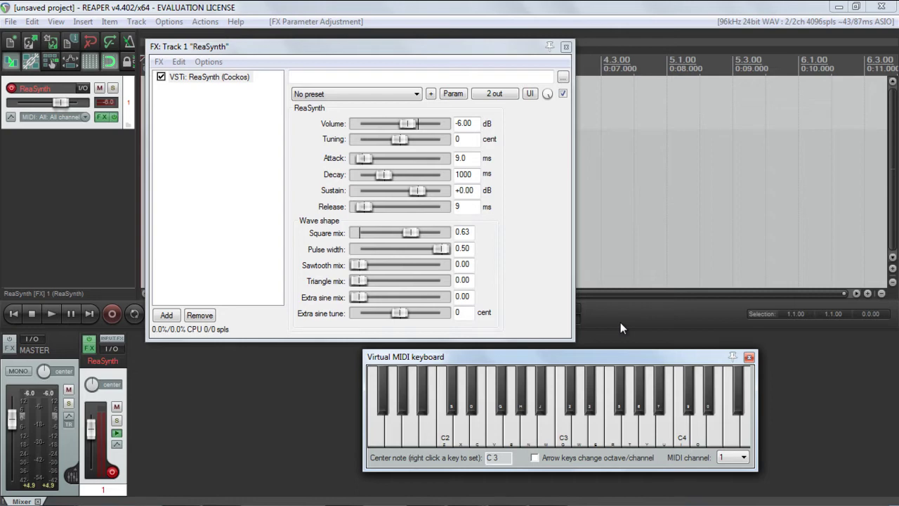
- Lower ReaSynth's sustain to -inf dB and set the decay to 141 ms, auditioning the envelope with repeated C3 notes
left_click_drag(424, 193, 347, 197)
mouse_move(385, 174)
left_mouse_down()
mouse_move(370, 175)
mouse_move(384, 177)
left_mouse_up()
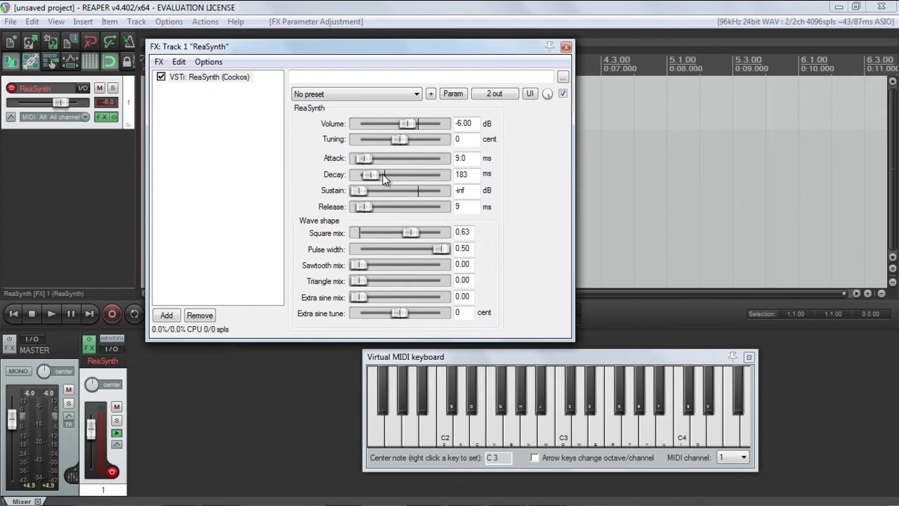
left_click_drag(383, 179, 383, 179)
left_click(563, 439)
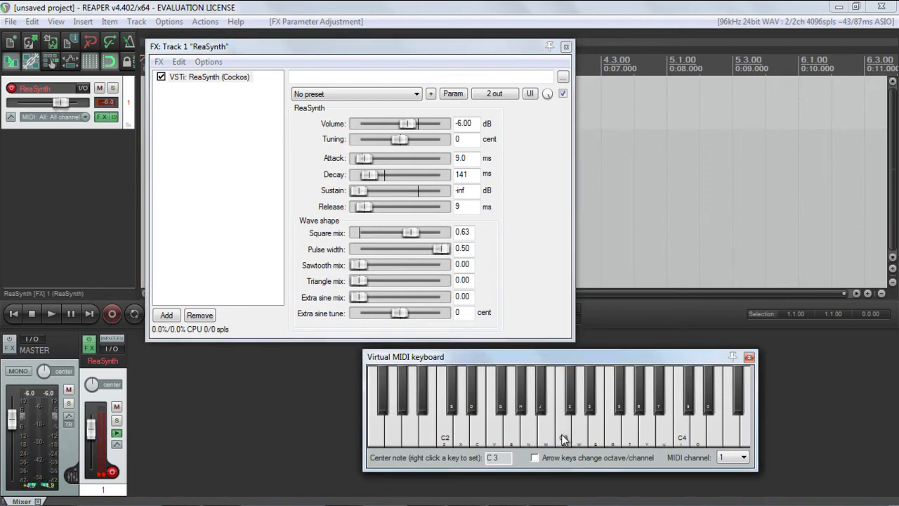
left_click(564, 439)
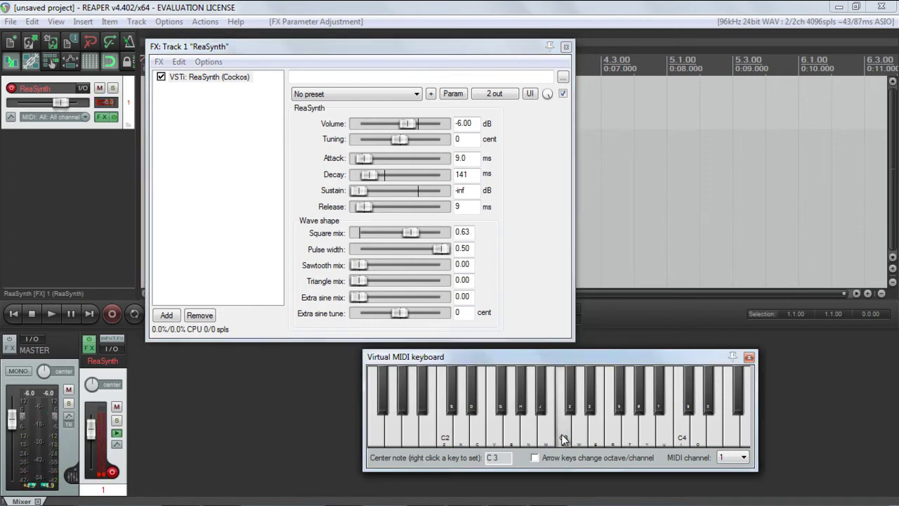
left_click(564, 439)
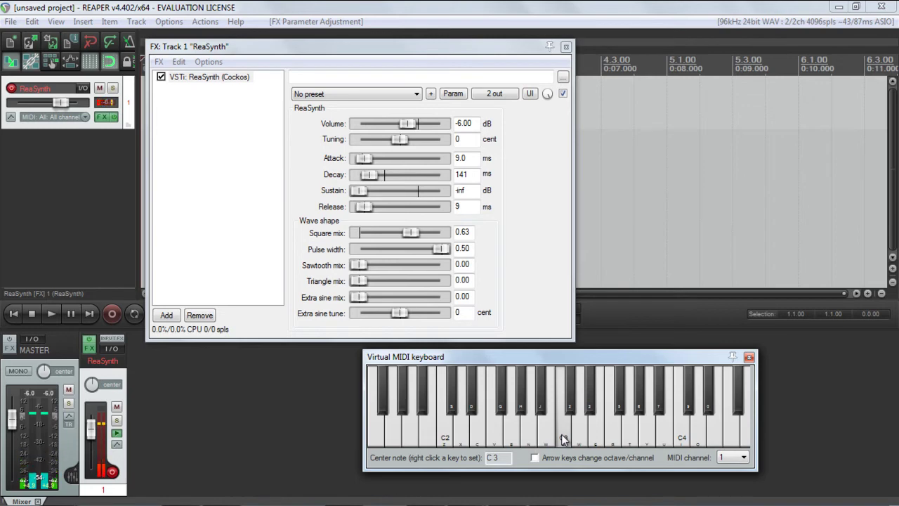
left_click(563, 436)
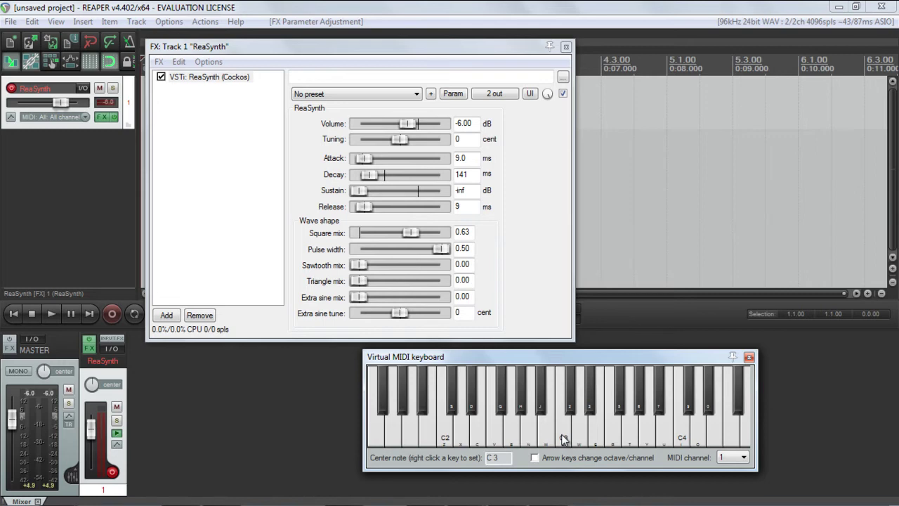
left_click(564, 439)
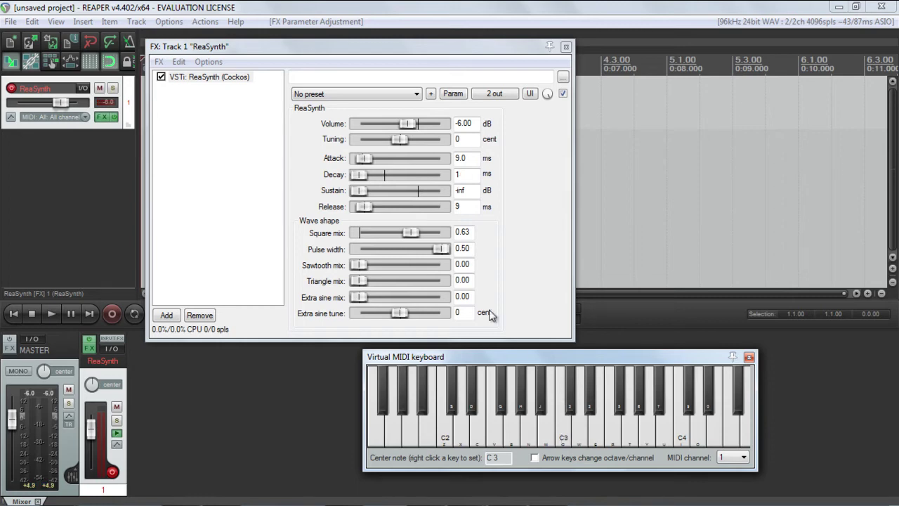
- Set ReaSynth's decay to 223 ms and audition it with repeated C3 notes
mouse_move(370, 176)
left_mouse_down()
mouse_move(360, 177)
mouse_move(372, 180)
left_mouse_up()
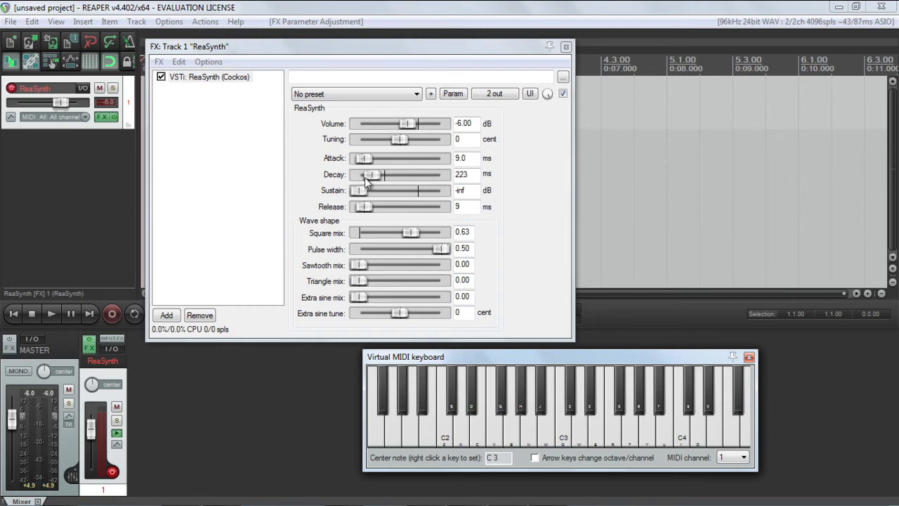
left_click(563, 439)
left_click(563, 439)
left_click(564, 439)
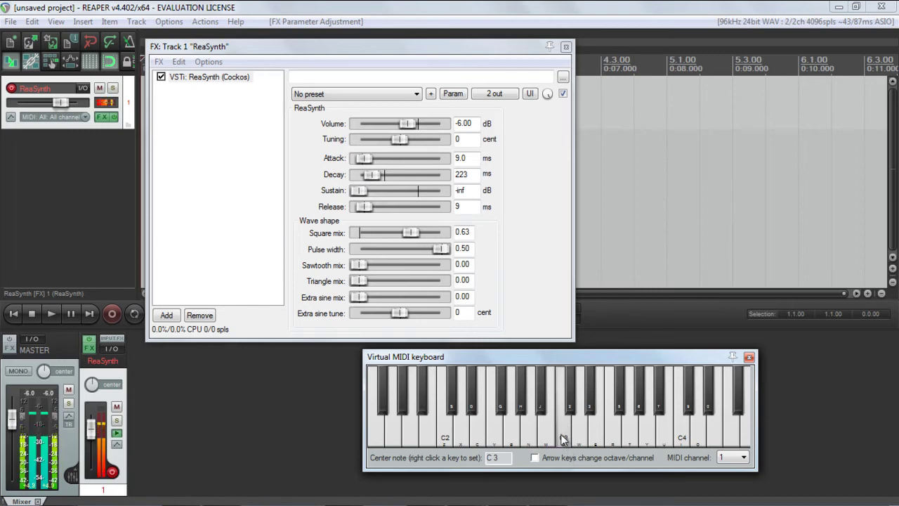
left_click(563, 439)
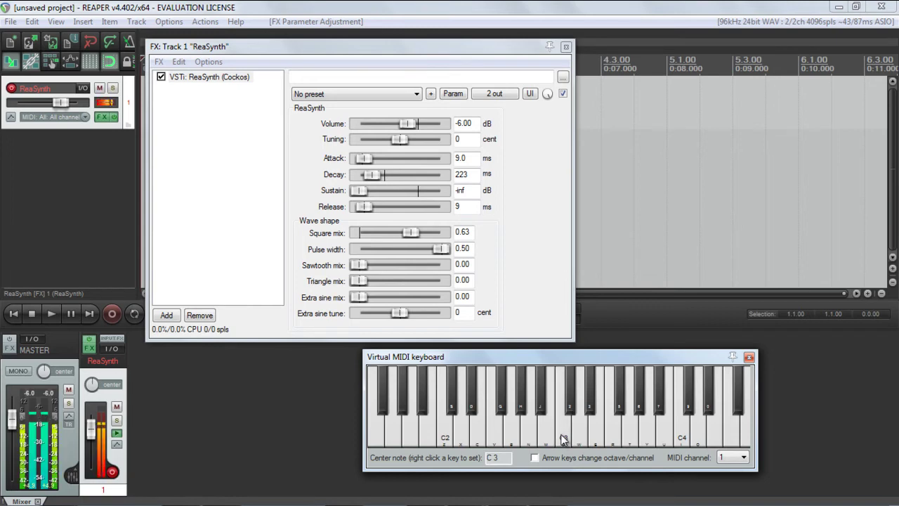
left_click(564, 439)
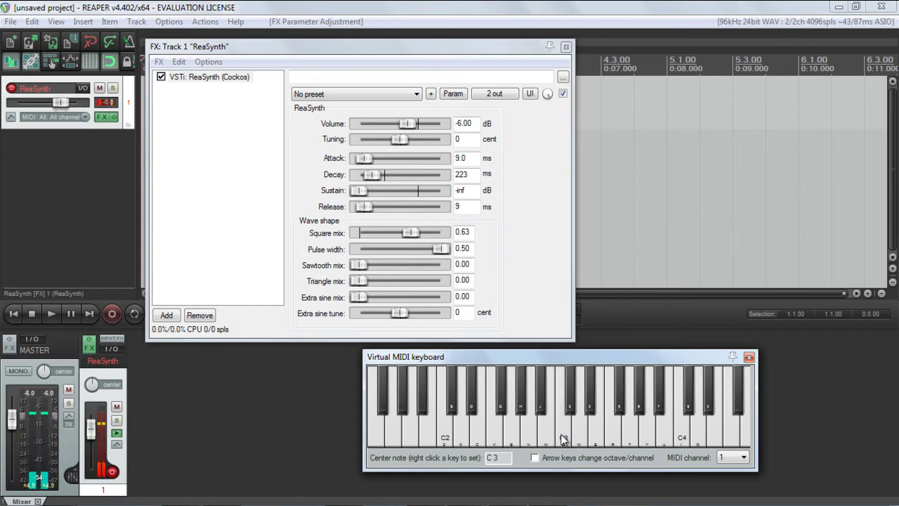
left_click(563, 439)
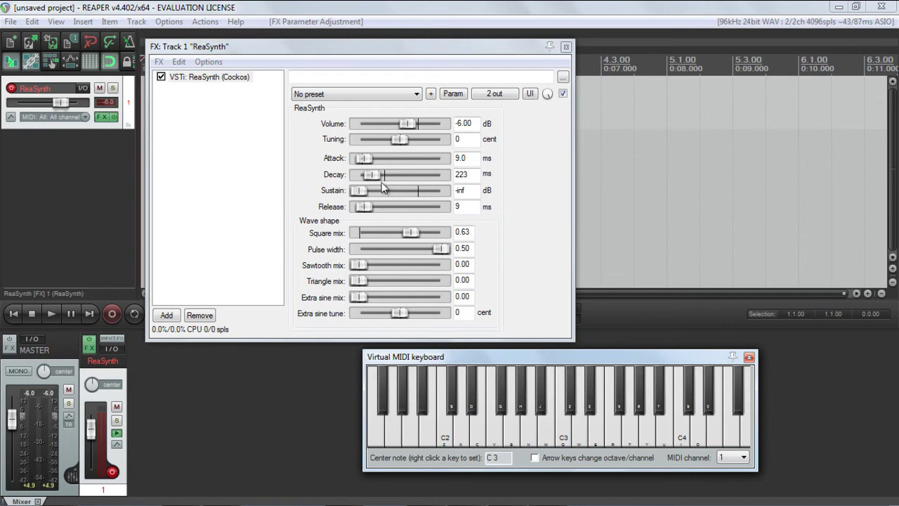
- Raise ReaSynth's release to 2004 ms and play C3 to hear its effect
scroll(376, 178, "down", 2)
scroll(375, 178, "up", 2)
scroll(368, 208, "up", 3)
scroll(368, 211, "up", 8)
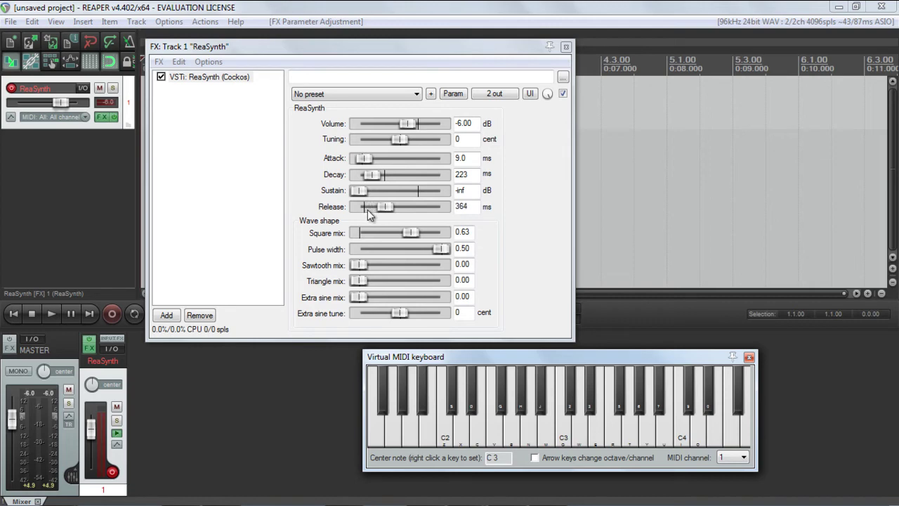
scroll(368, 211, "up", 8)
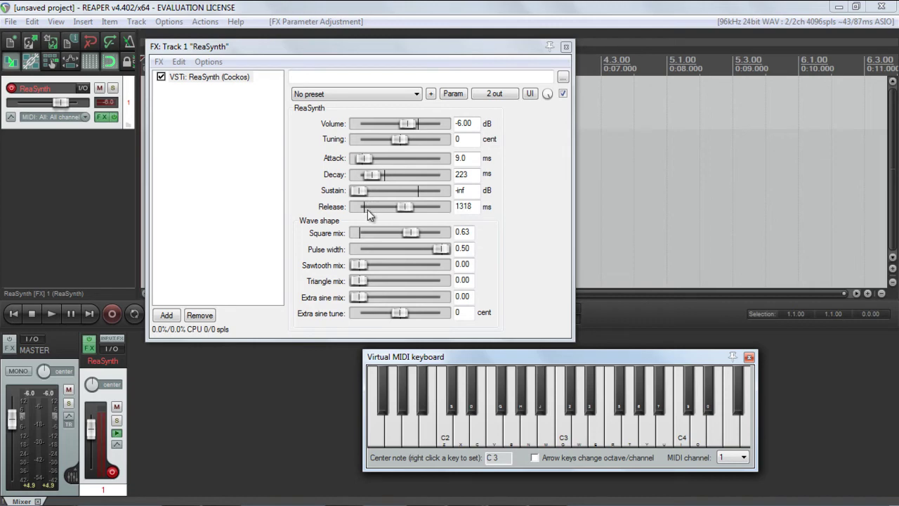
scroll(368, 211, "up", 2)
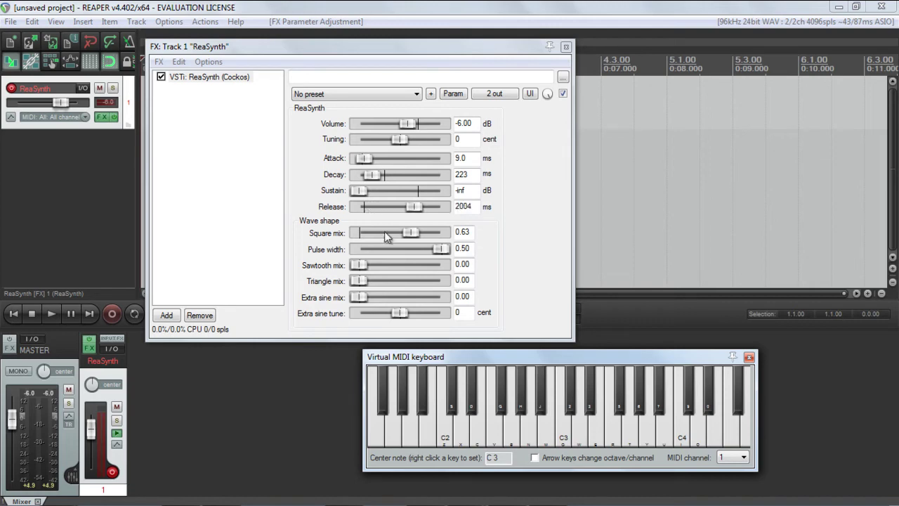
left_click(566, 439)
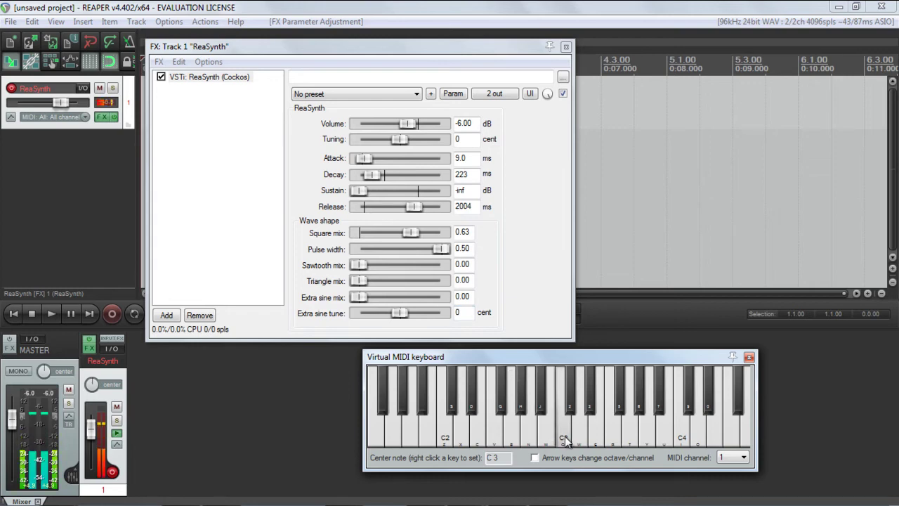
- Play C3 repeatedly on the virtual MIDI keyboard to audition ReaSynth's long release tail
left_click(565, 439)
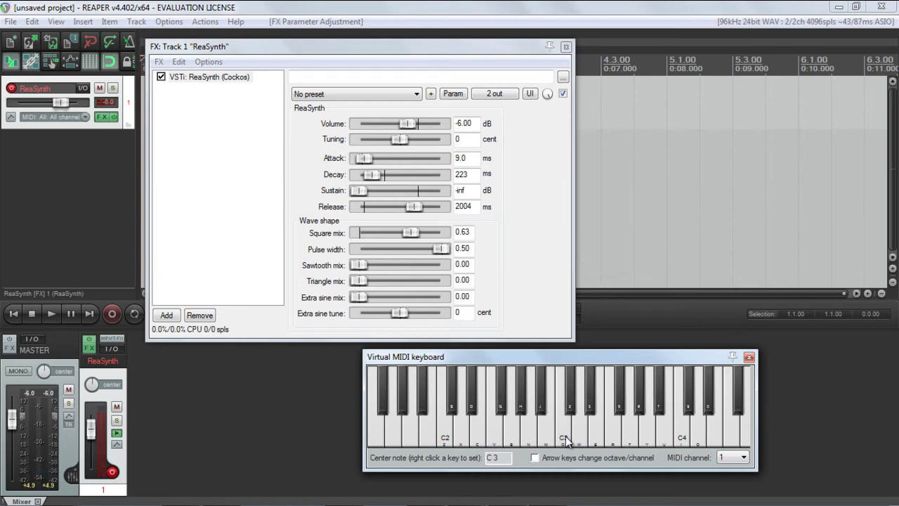
left_click(565, 439)
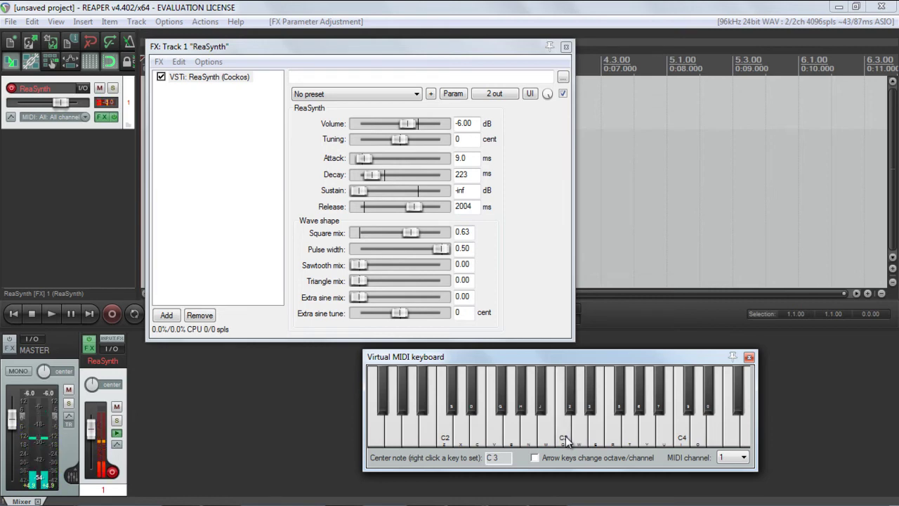
left_click(565, 439)
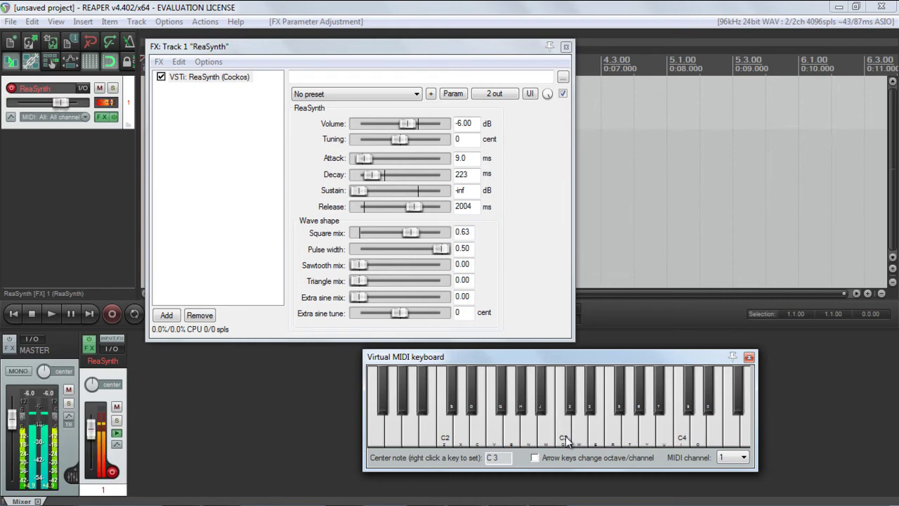
left_click(565, 439)
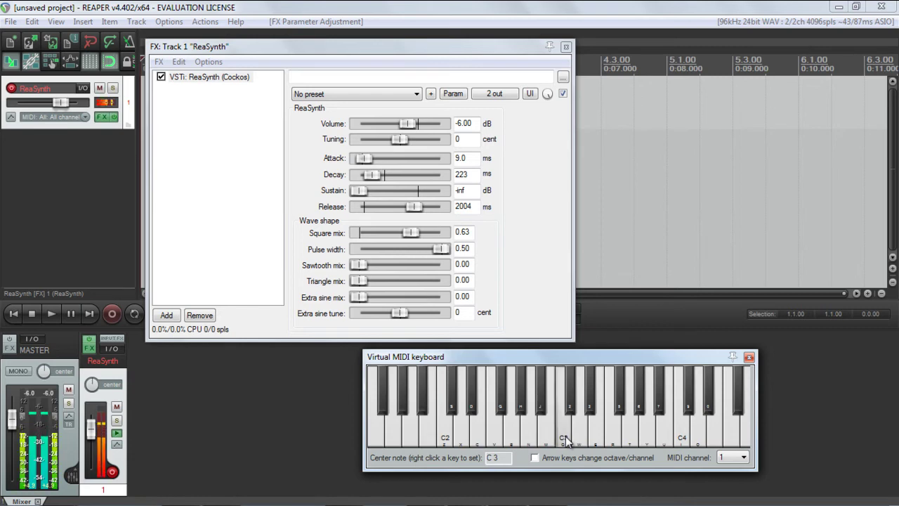
left_click(565, 439)
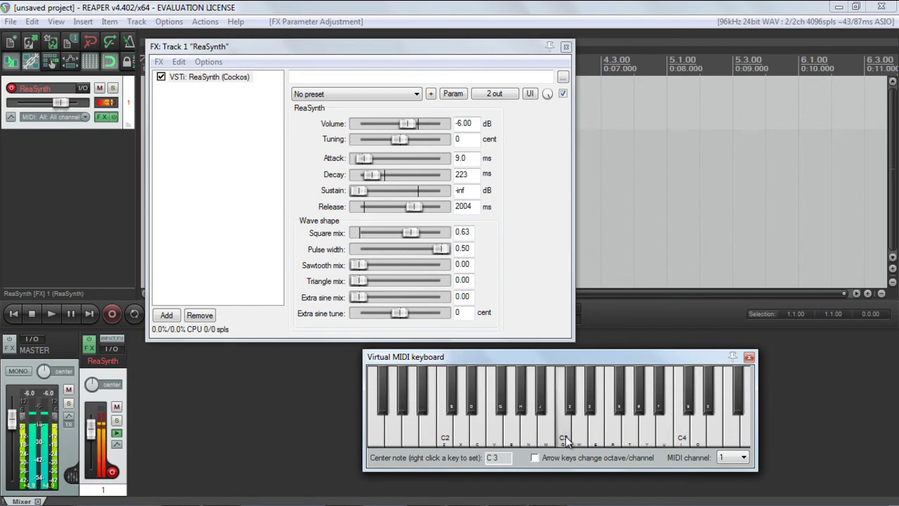
left_click(566, 439)
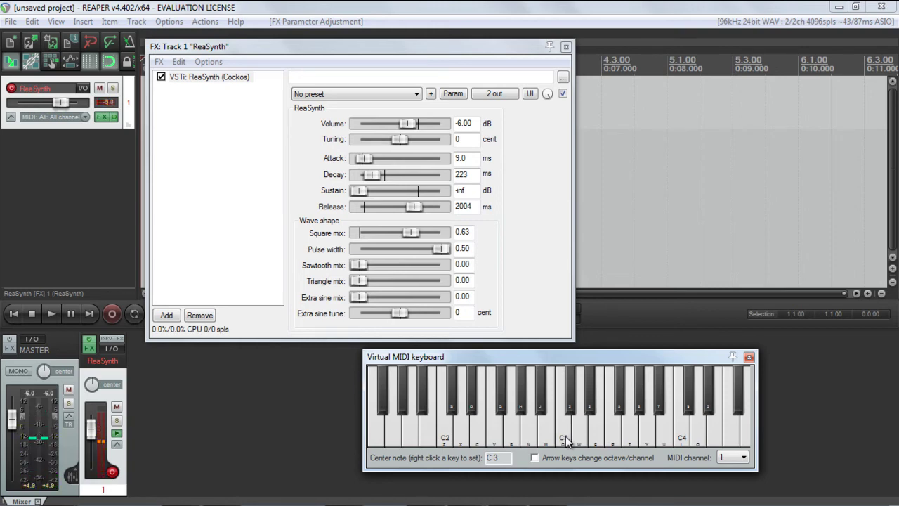
left_click(565, 439)
- Raise ReaSynth's sustain to -14.20 dB
scroll(369, 194, "up", 10)
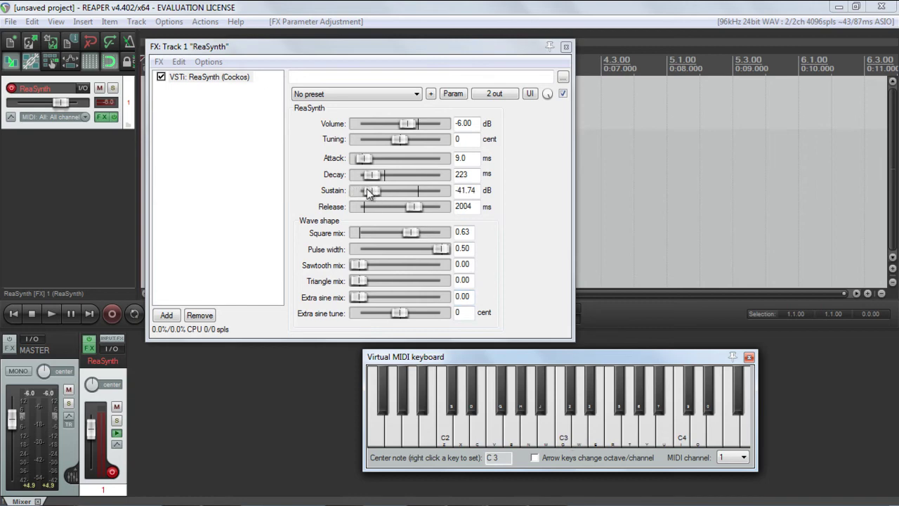
scroll(367, 190, "up", 8)
scroll(366, 192, "up", 4)
- Shorten ReaSynth's envelope by reducing the release to 74 ms and the decay to 99 ms
scroll(389, 208, "down", 10)
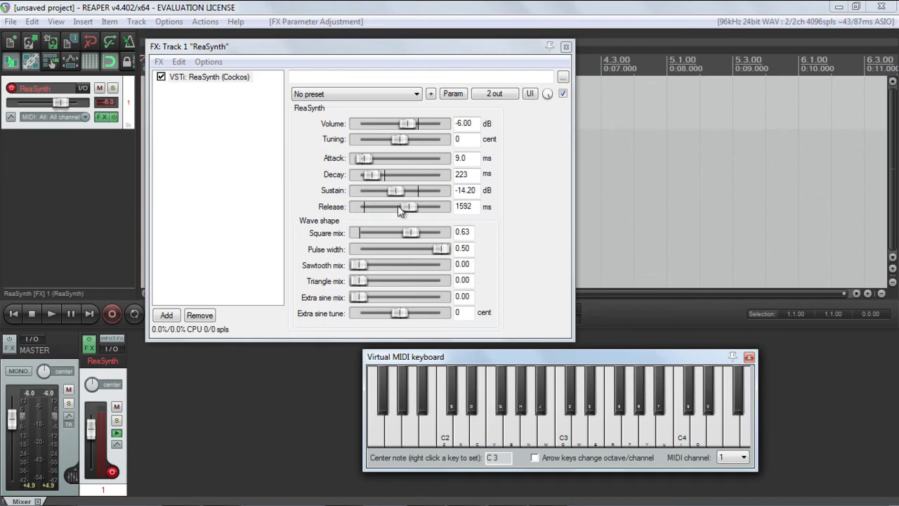
scroll(394, 209, "down", 5)
scroll(394, 209, "down", 2)
scroll(373, 181, "down", 4)
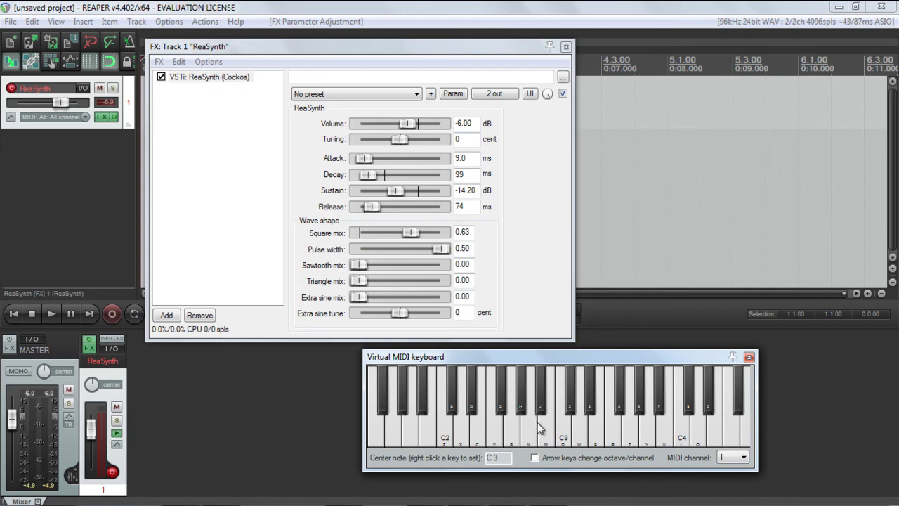
- Set ReaSynth's sustain to -9.47 dB and audition the envelope with repeated C3 notes
scroll(396, 193, "up", 3)
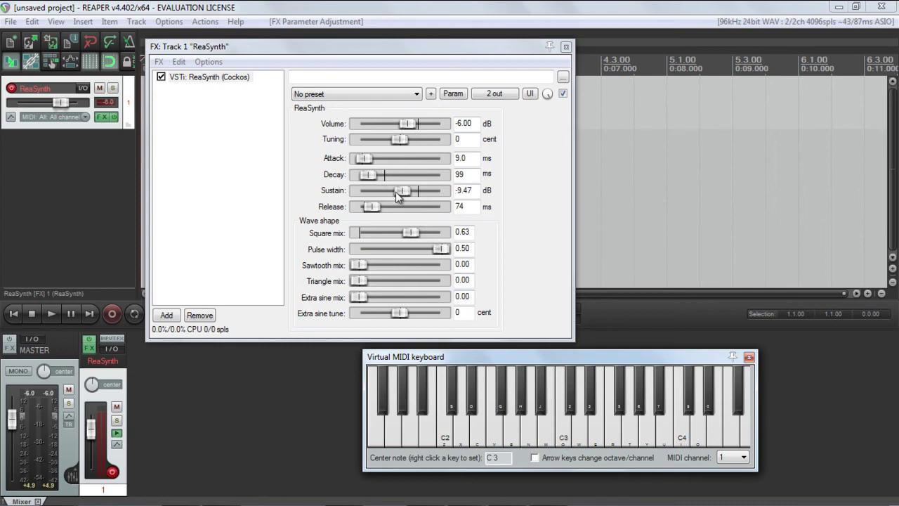
left_click(564, 435)
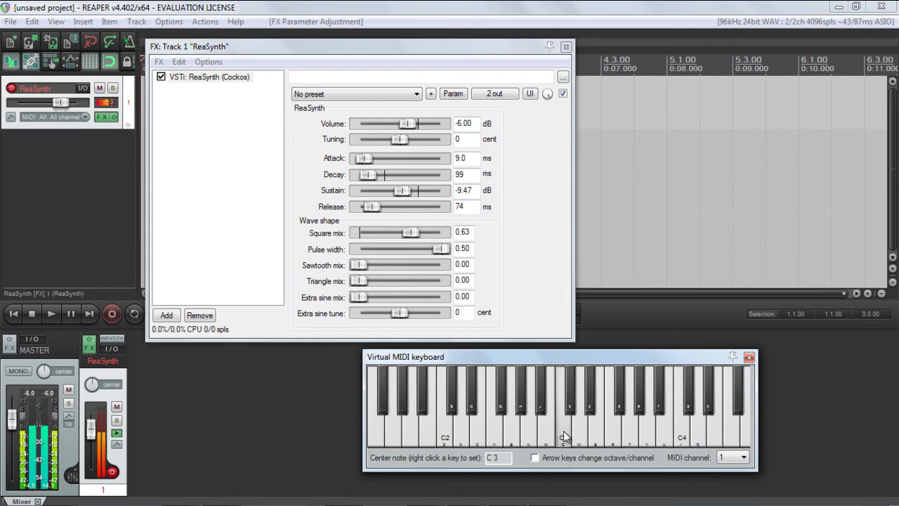
left_click(564, 435)
left_click(564, 436)
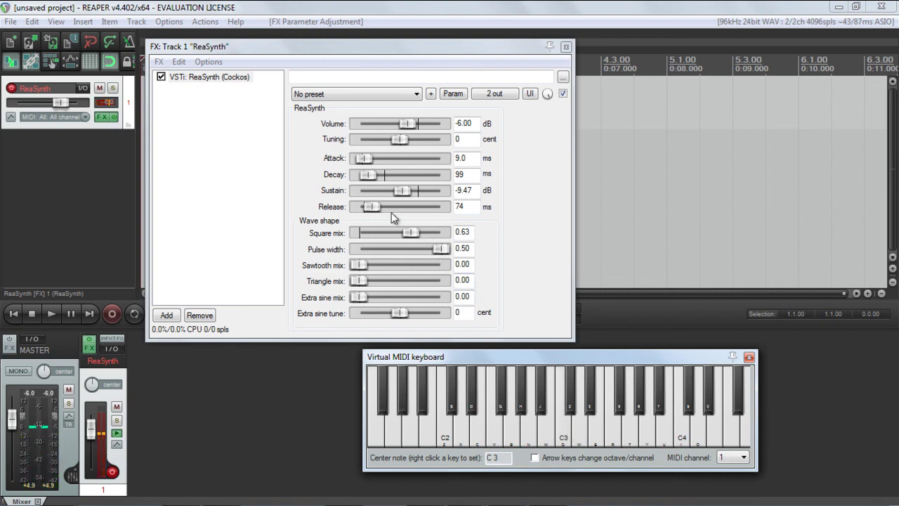
- Lengthen ReaSynth's release to 250 ms and play C3 several times to hear the change
left_click_drag(371, 207, 380, 206)
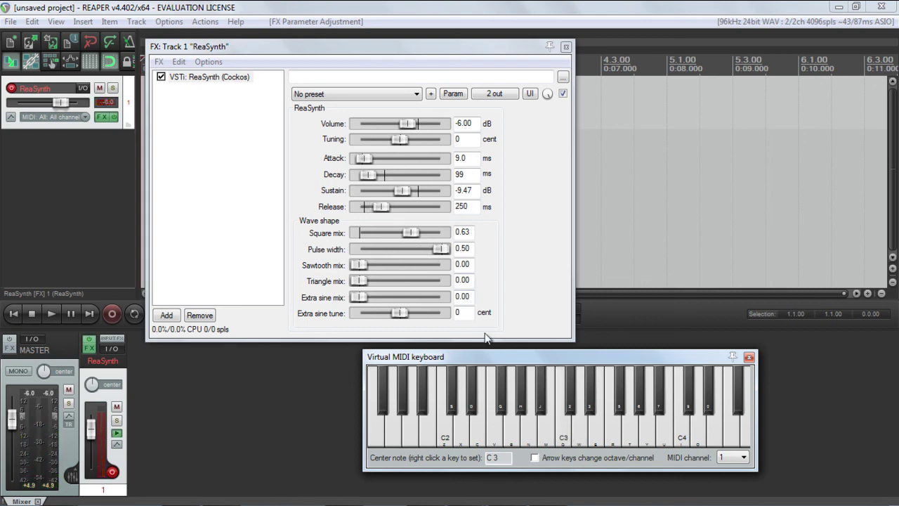
left_click(564, 440)
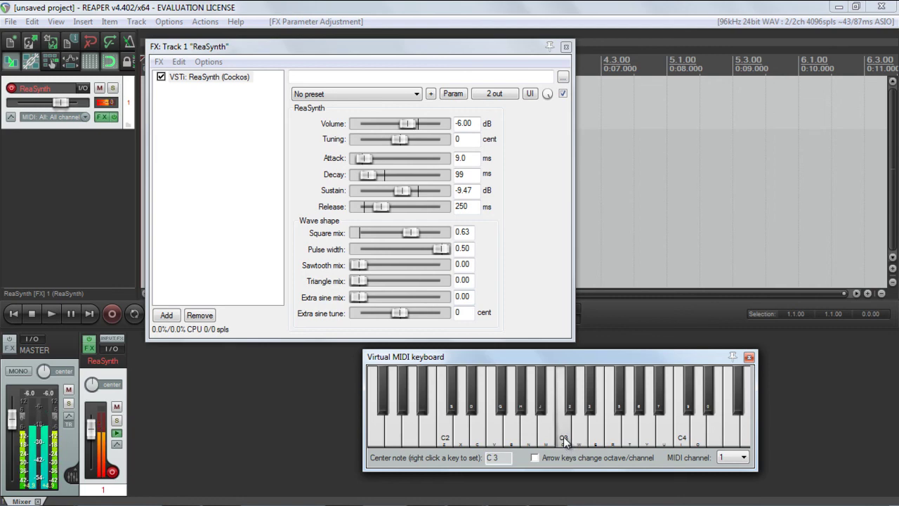
left_click(564, 440)
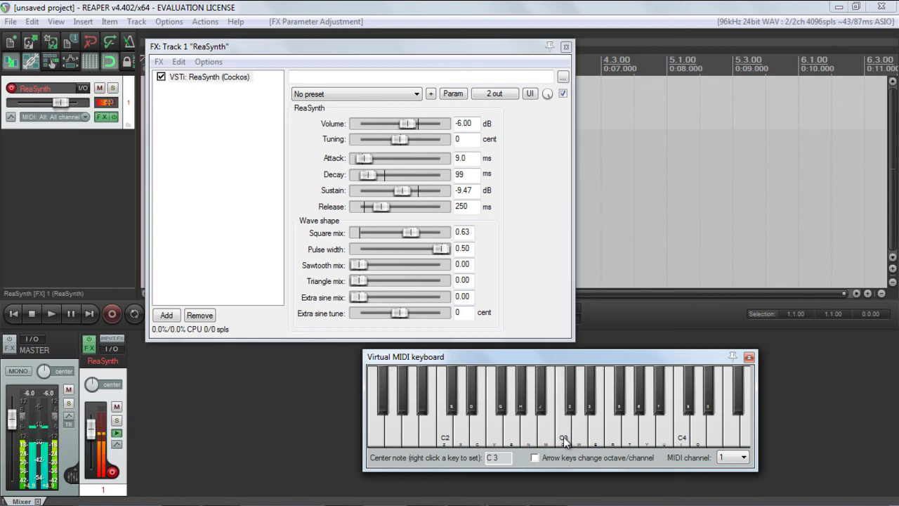
left_click(564, 440)
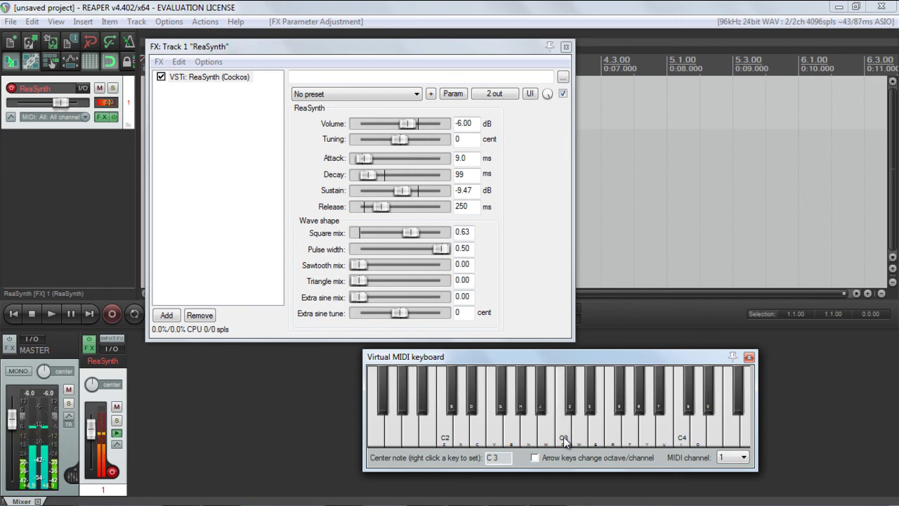